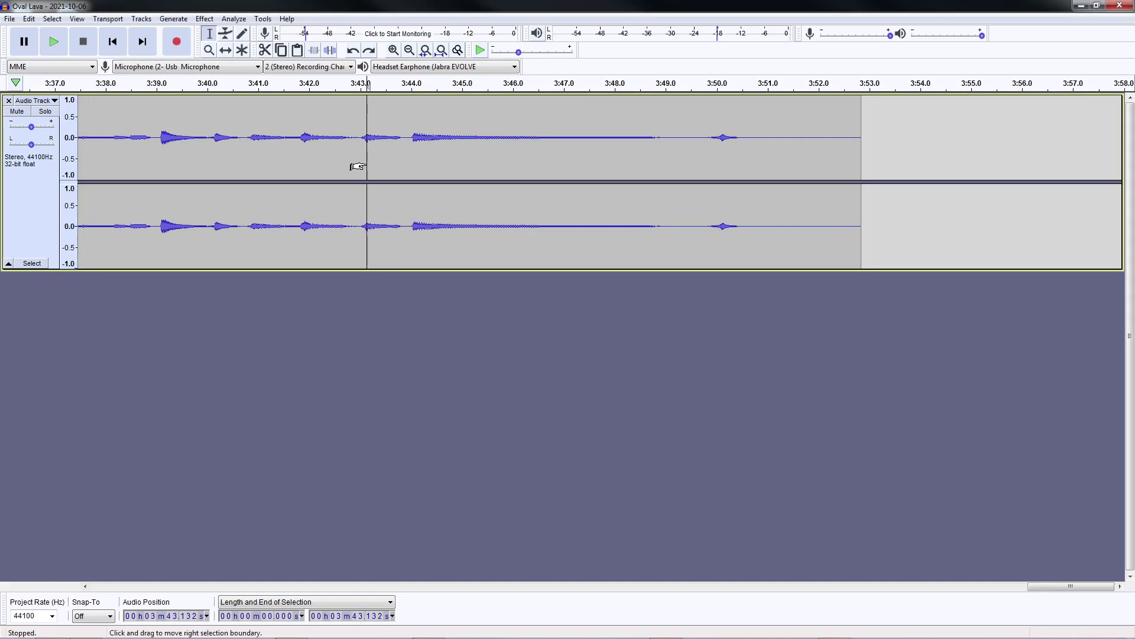
Play the recording briefly from just before 1 second to listen to it.
key("Home")
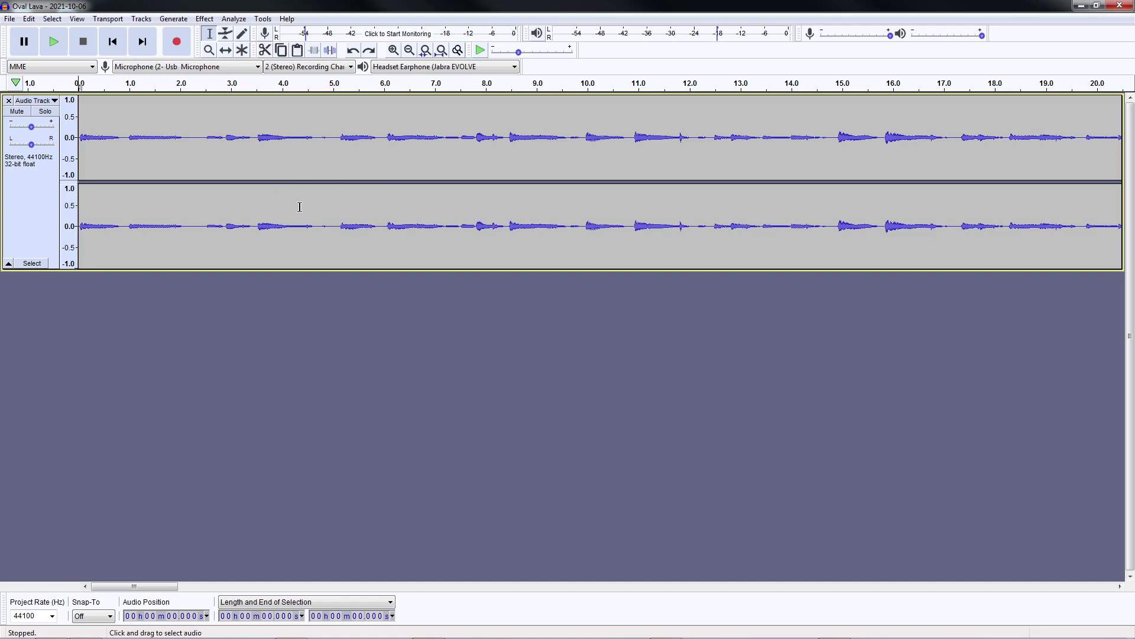
left_click(114, 148)
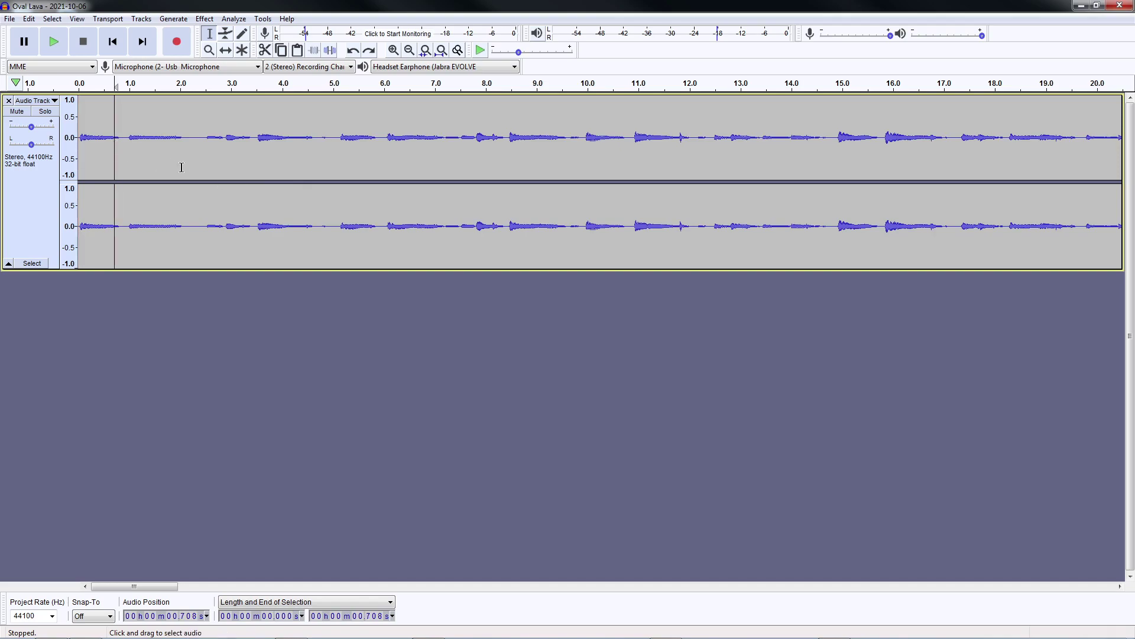
left_click(122, 148)
key("space")
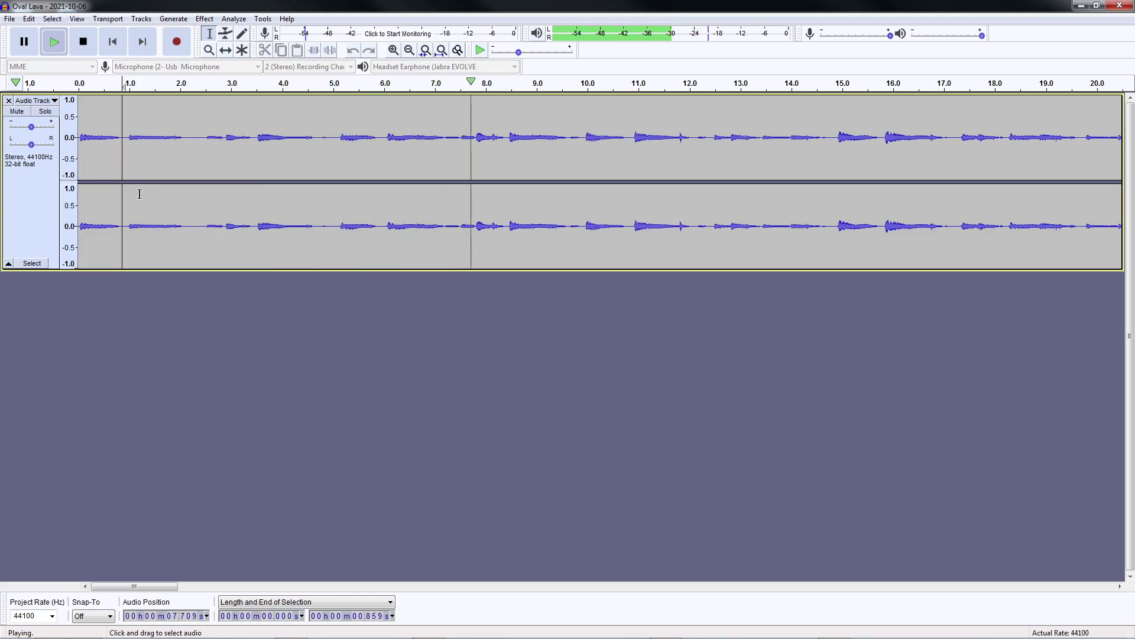
key("space")
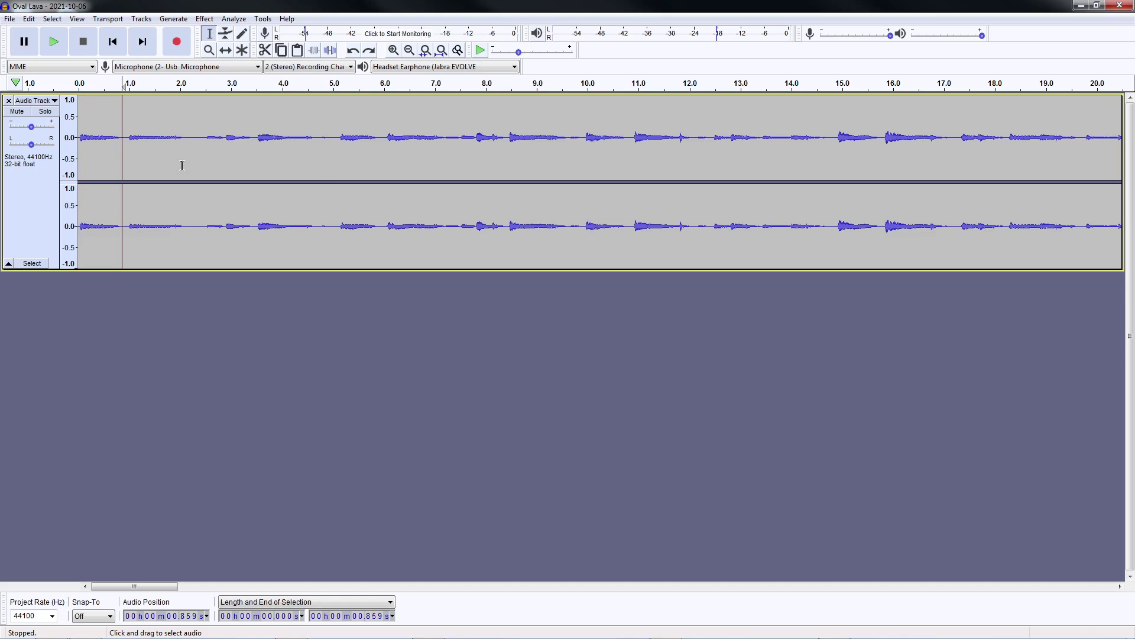
Select and play the noise-only stretch 3:51–3:52.5, then save it as the Noise Reduction profile.
left_click(242, 162)
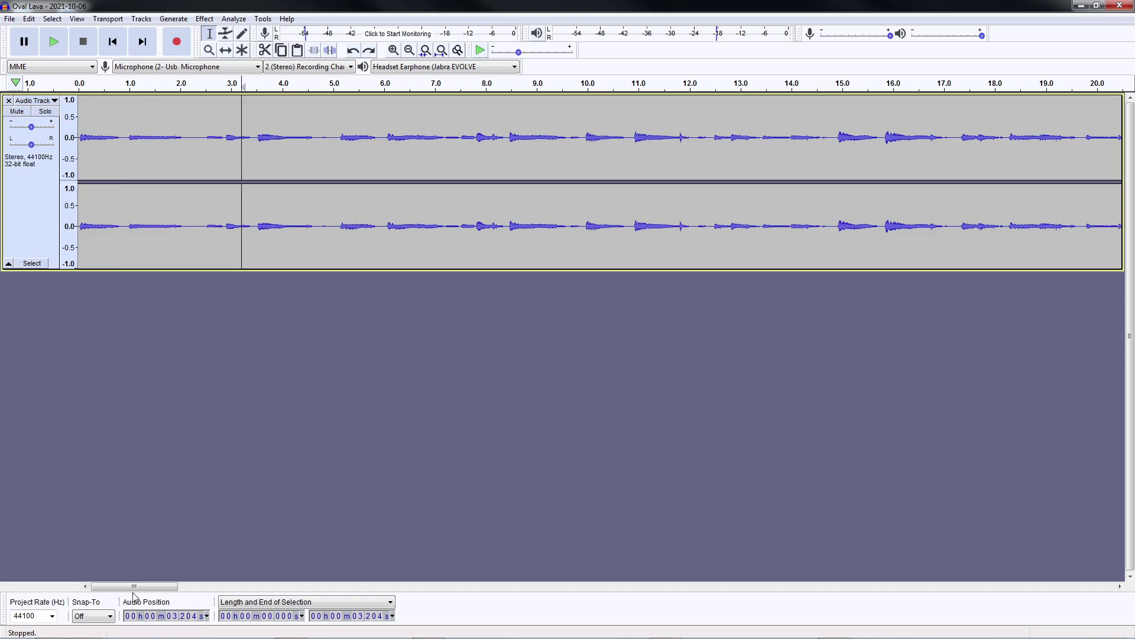
left_click_drag(134, 587, 1102, 591)
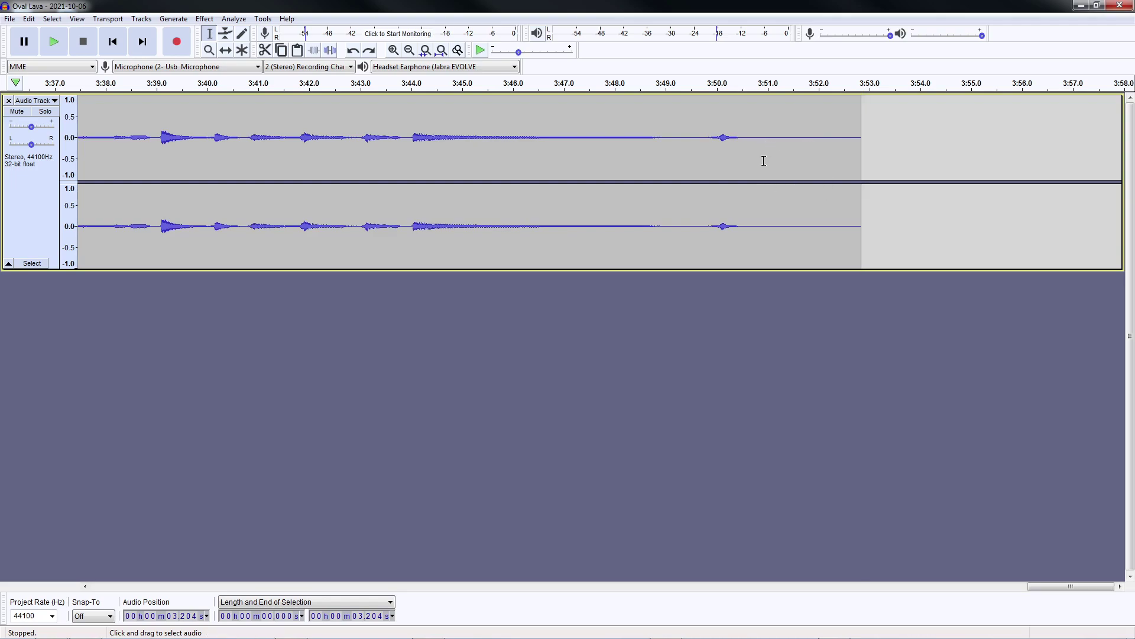
left_click_drag(761, 147, 841, 157)
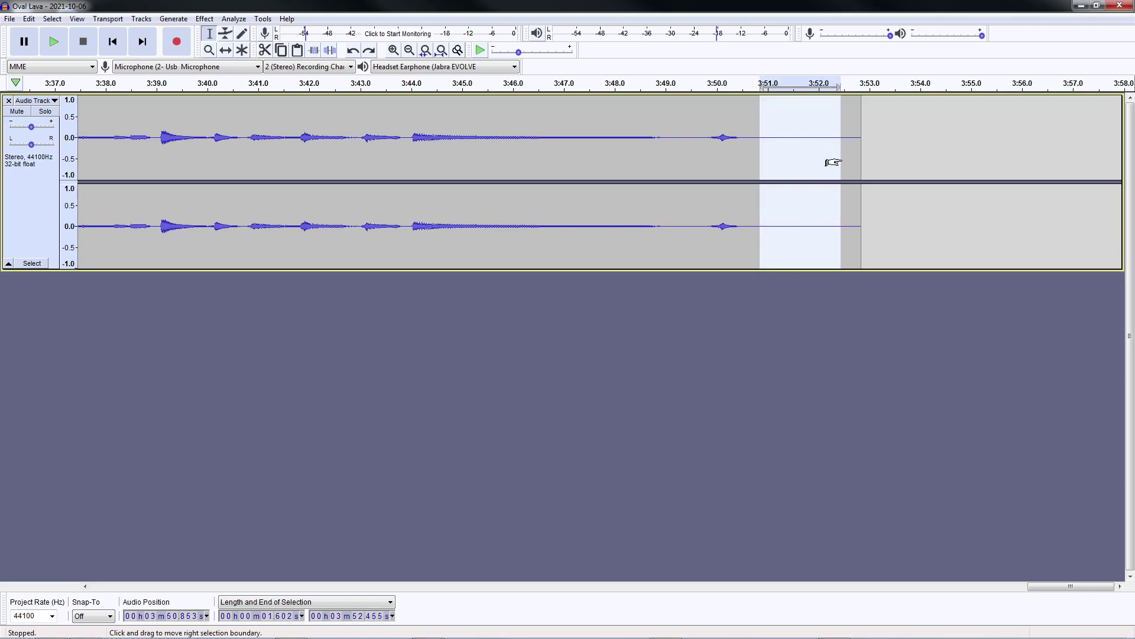
key("space")
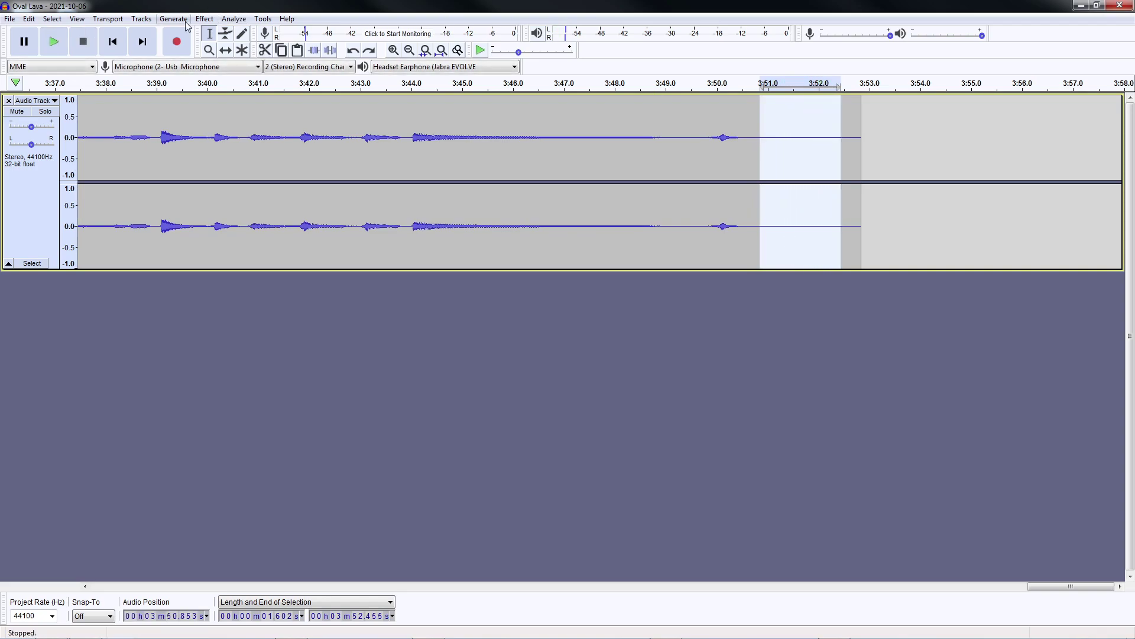
left_click(205, 19)
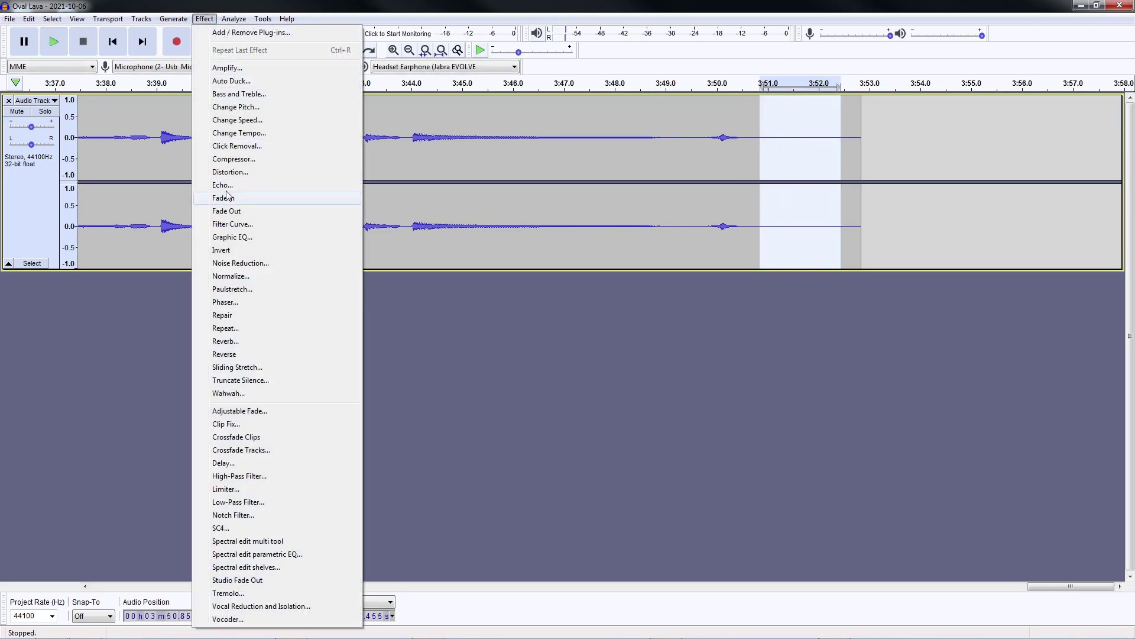
left_click(251, 263)
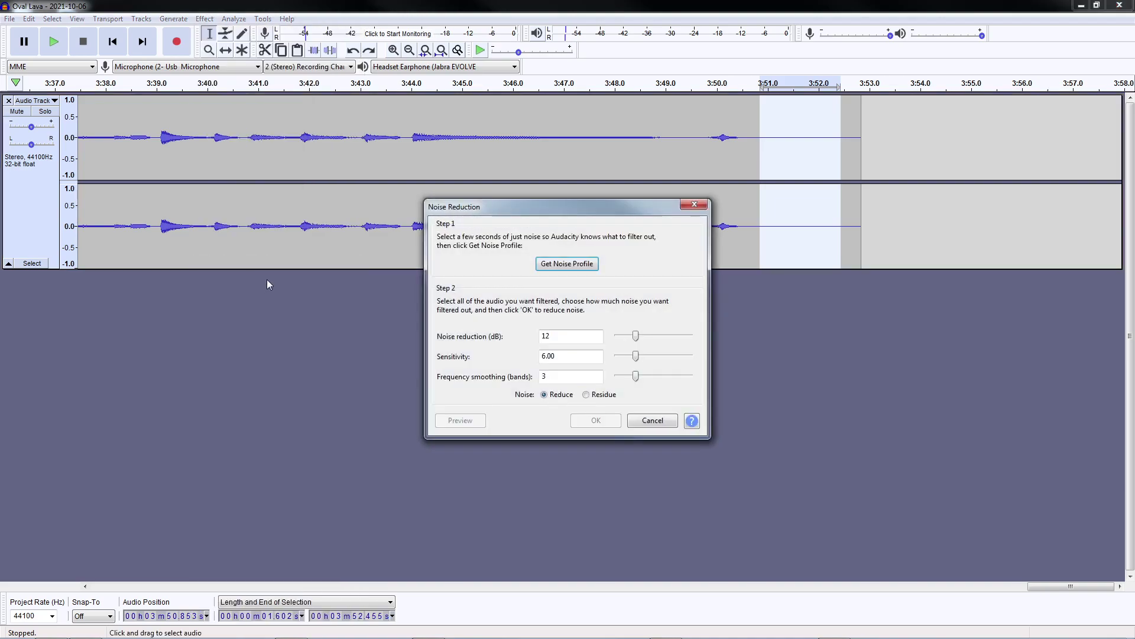
left_click(567, 265)
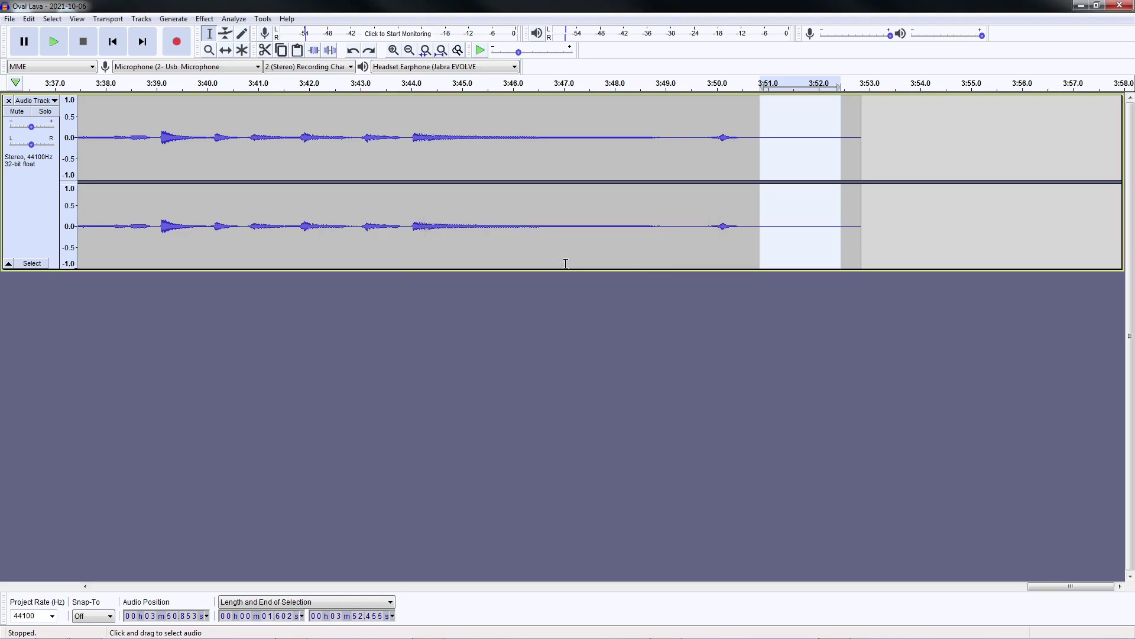
Apply Noise Reduction to the whole track: 12 dB, sensitivity 6.00, smoothing 3 bands.
left_click(359, 145)
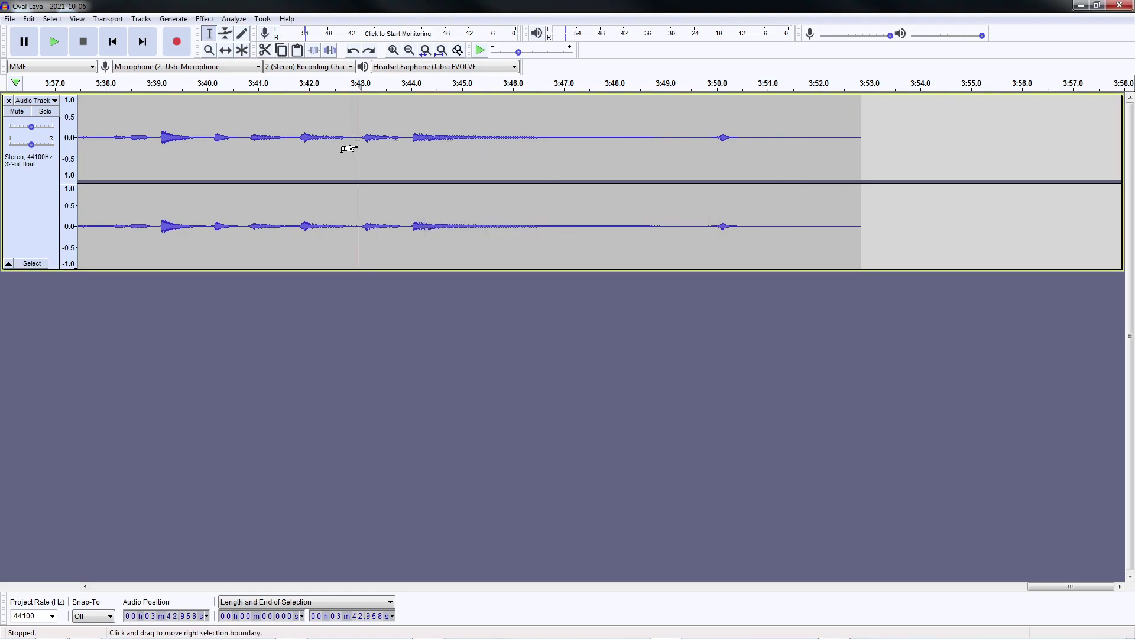
key("ctrl+a")
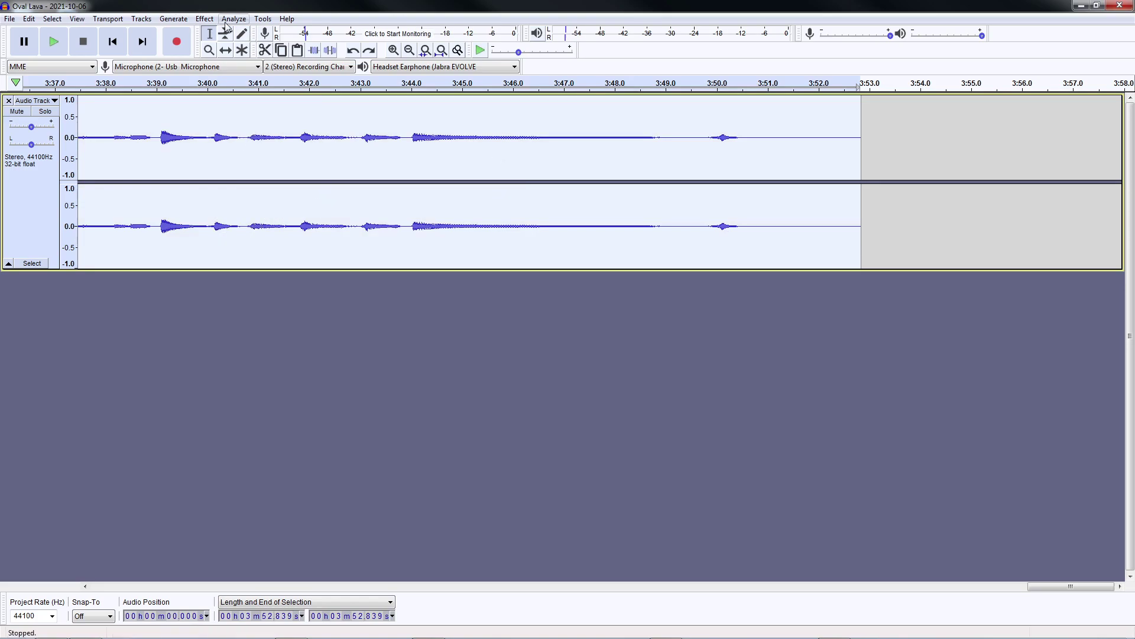
left_click(204, 19)
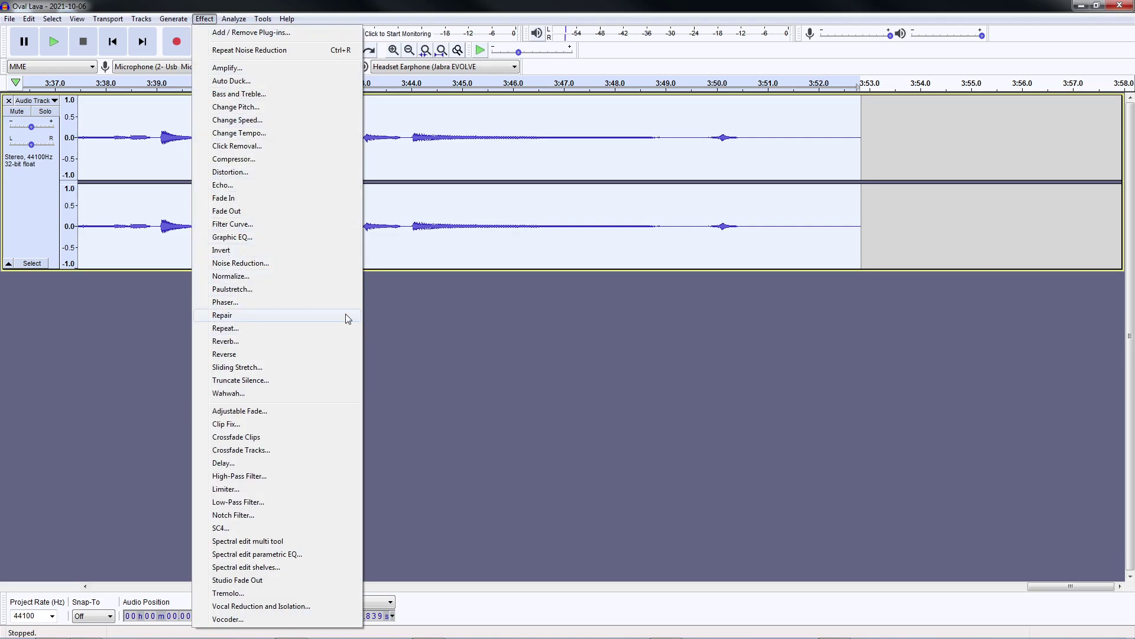
left_click(253, 266)
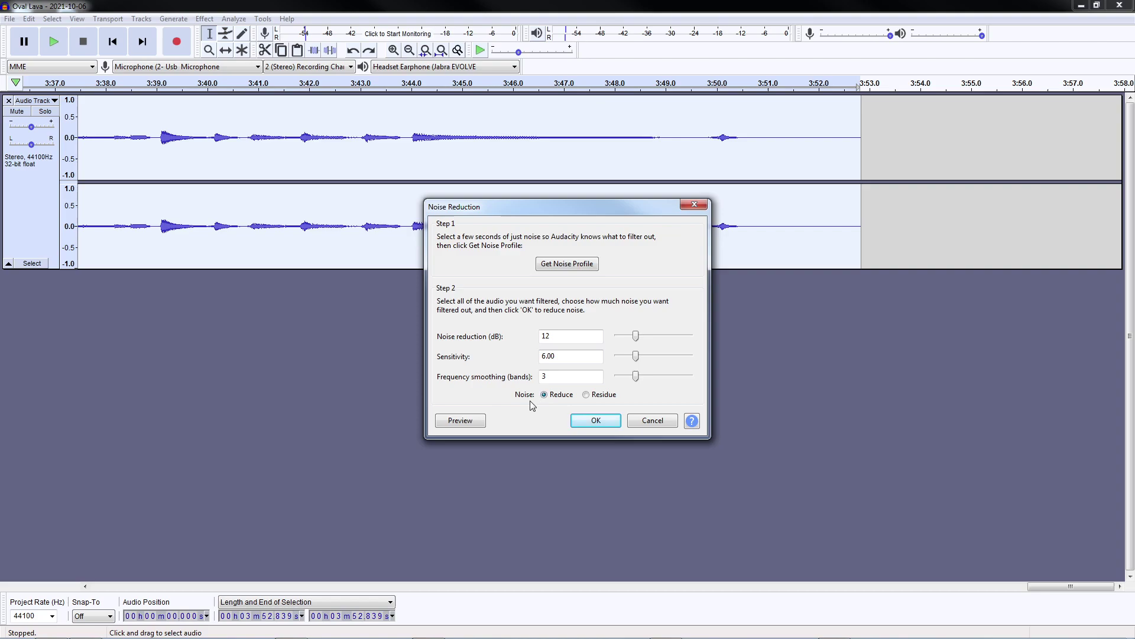
left_click(596, 420)
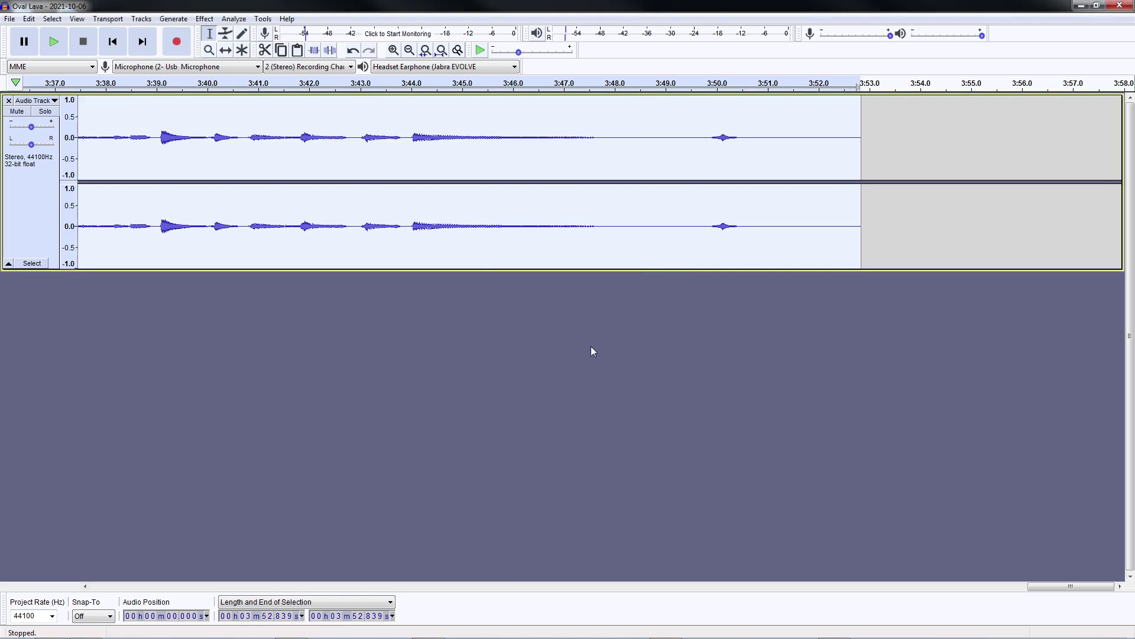
Play the first 10 seconds of the noise-reduced track, then select the entire track.
left_click(396, 146)
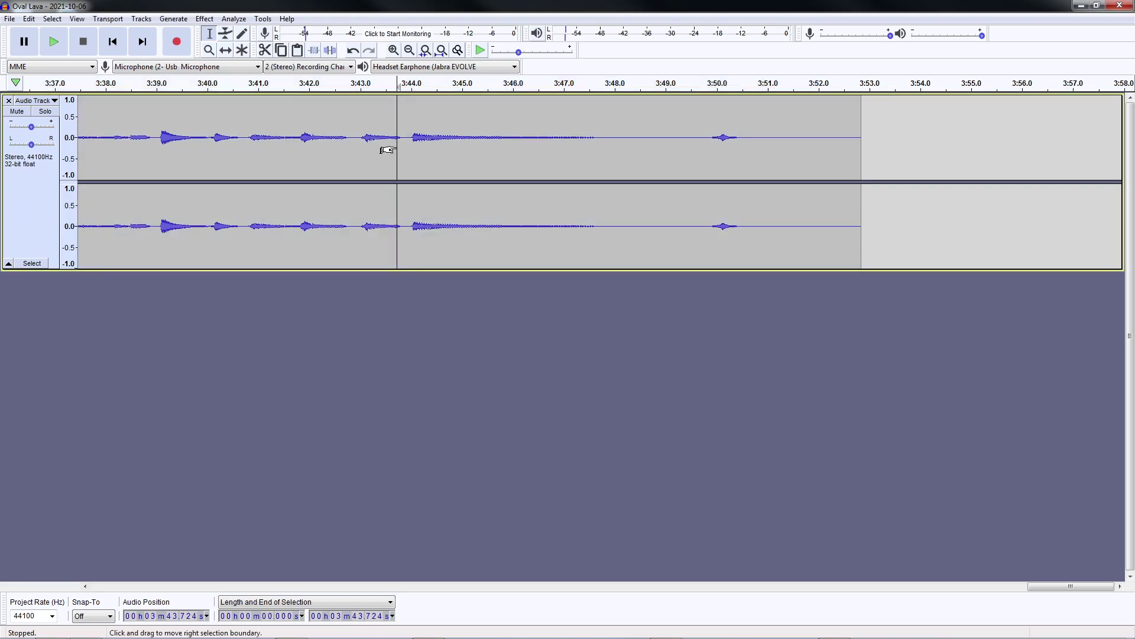
key("Home")
key("space")
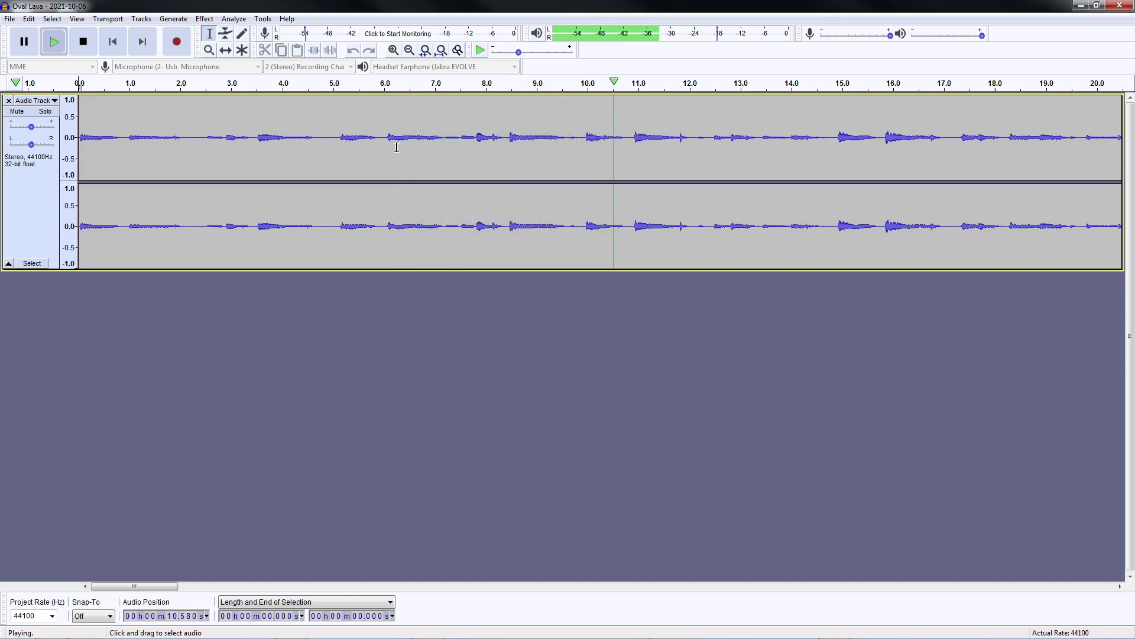
key("space")
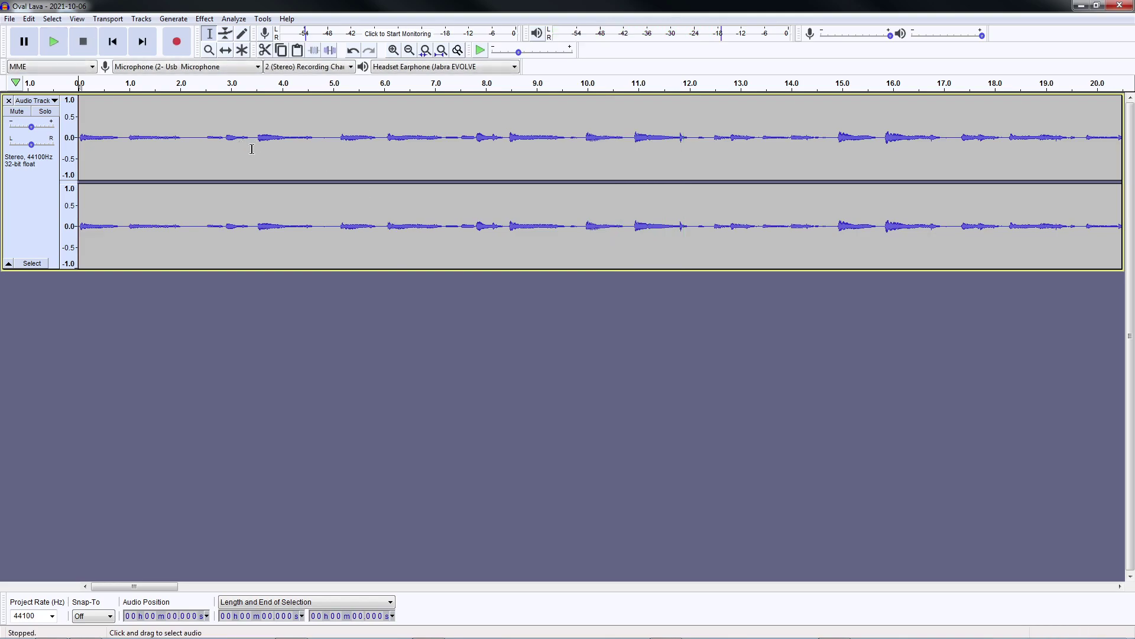
key("ctrl+a")
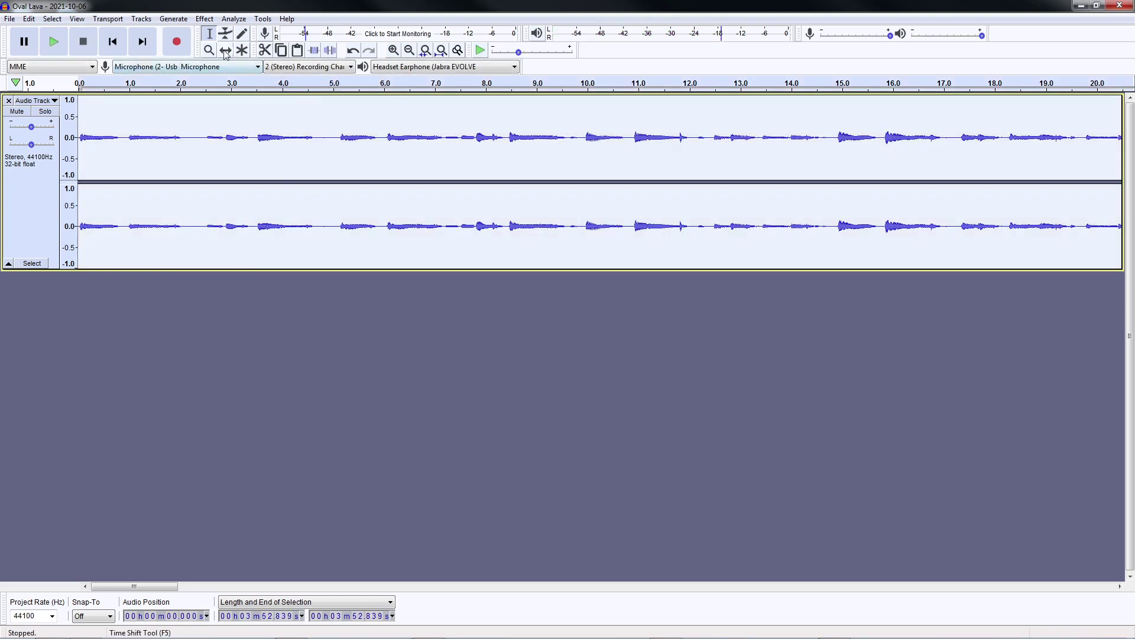
Normalize the track to a -1.0 dB peak with DC offset removed.
left_click(205, 19)
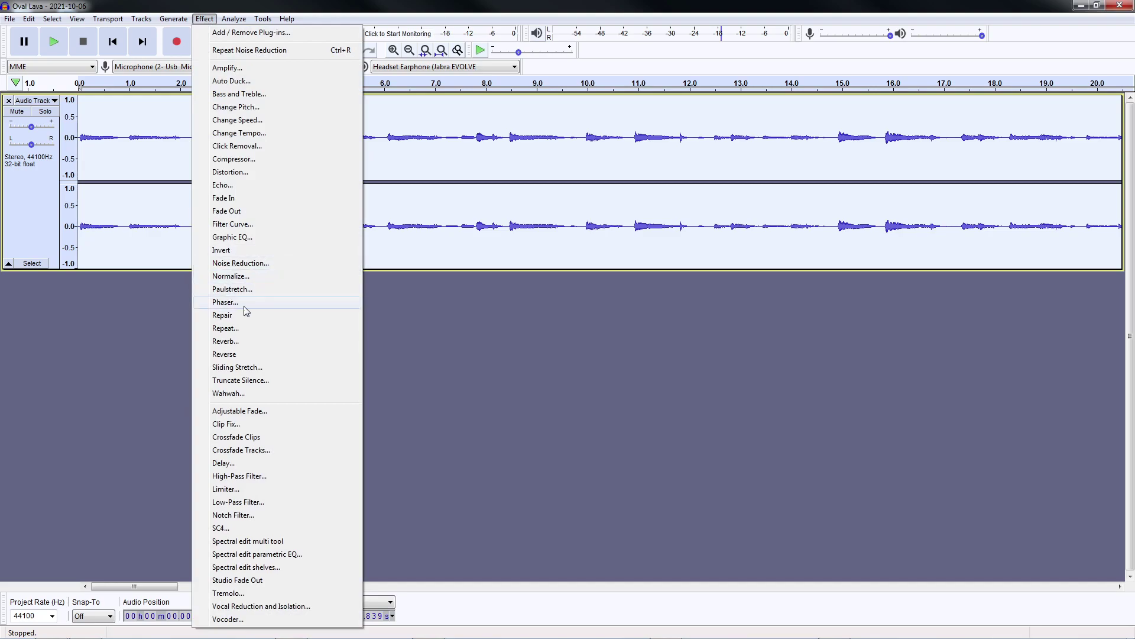
left_click(245, 276)
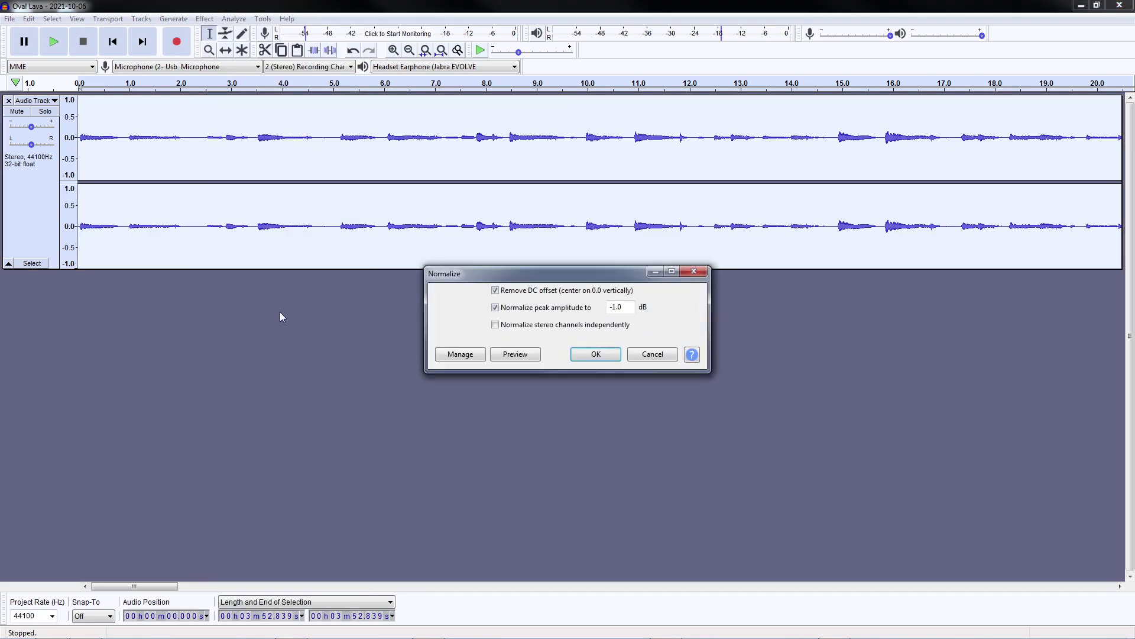
left_click(587, 355)
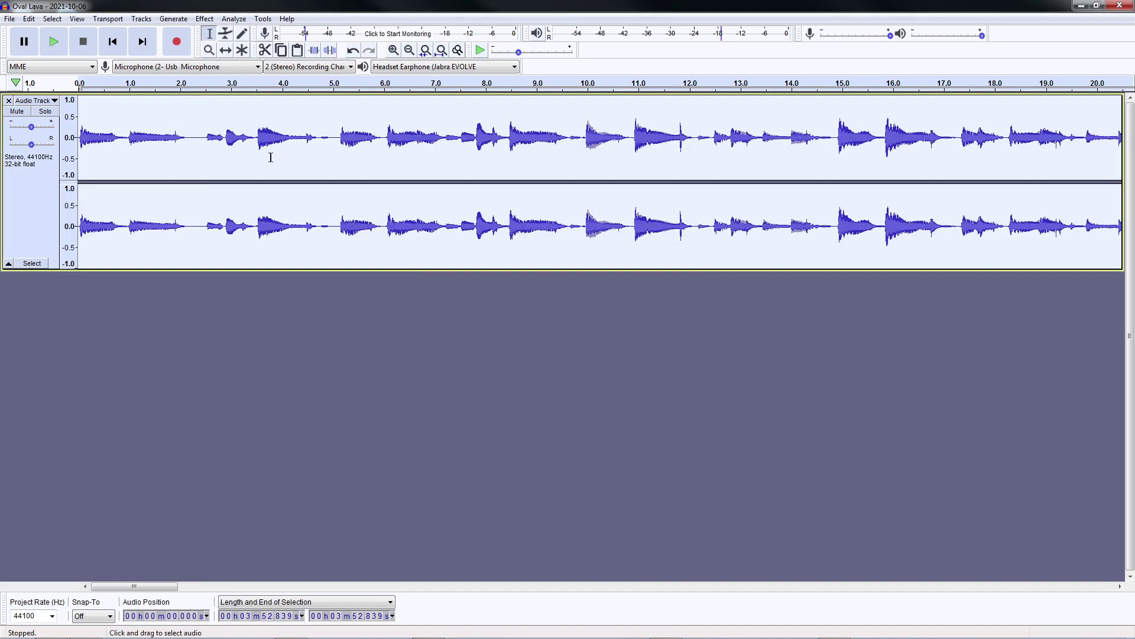
Play the normalized track from the beginning.
left_click(220, 142)
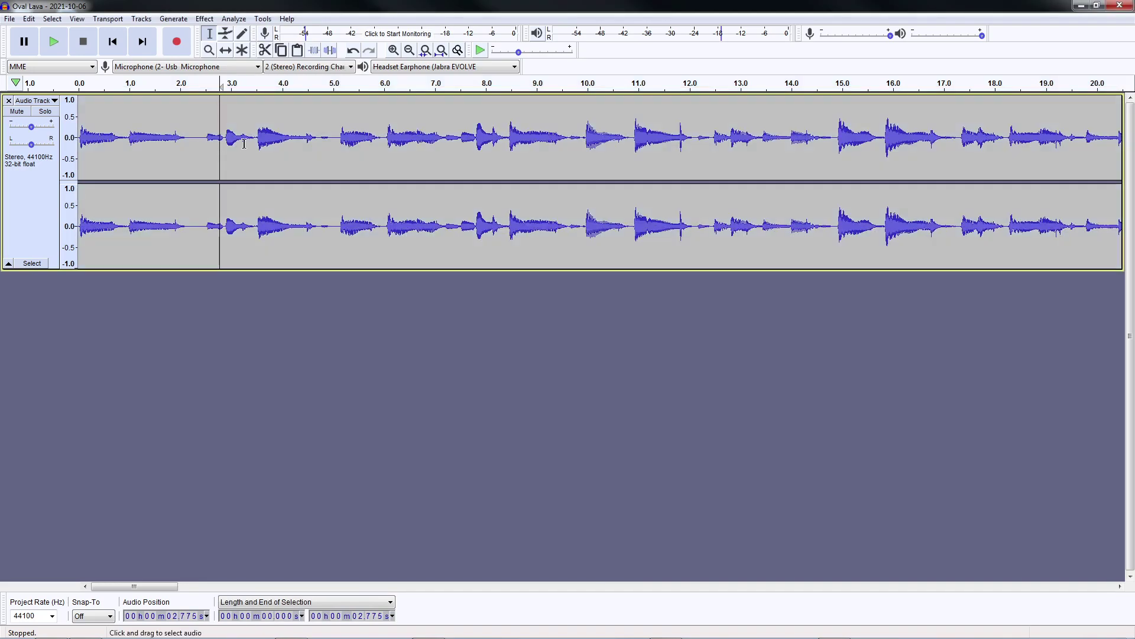
key("Home")
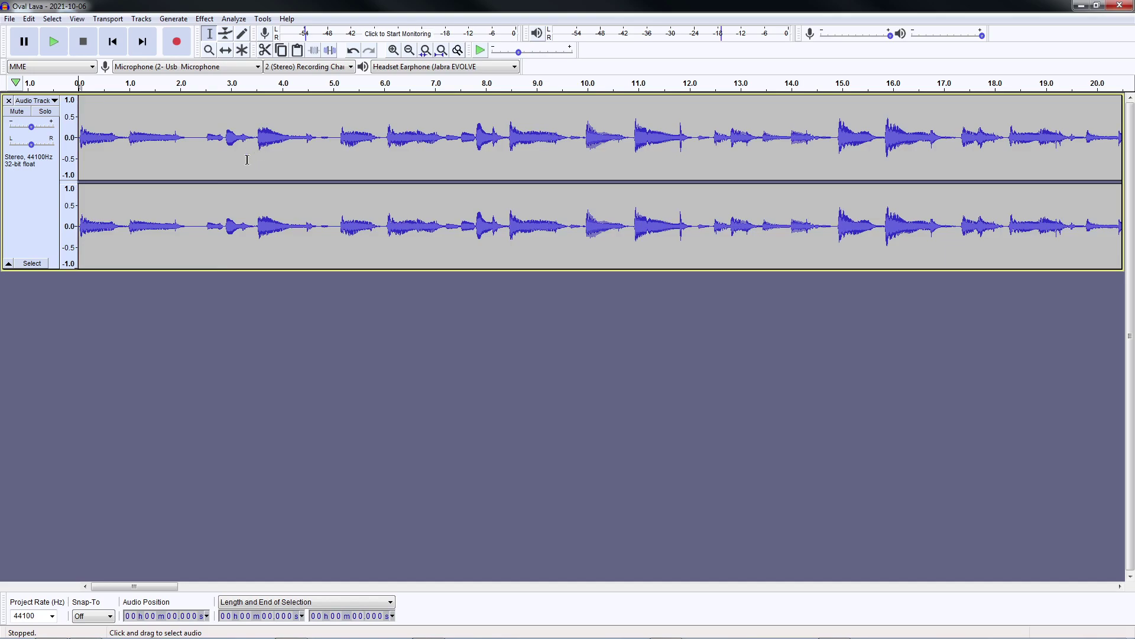
key("space")
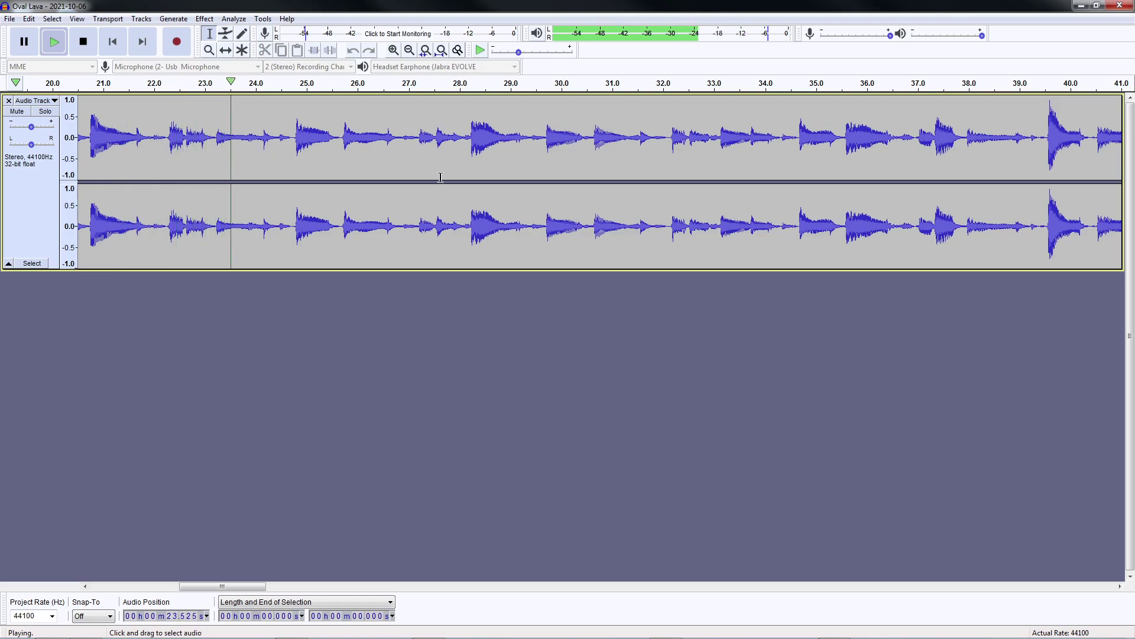
Amplify the whole track by 1.0 dB to a 0.0 dB peak.
key("space")
key("ctrl+a")
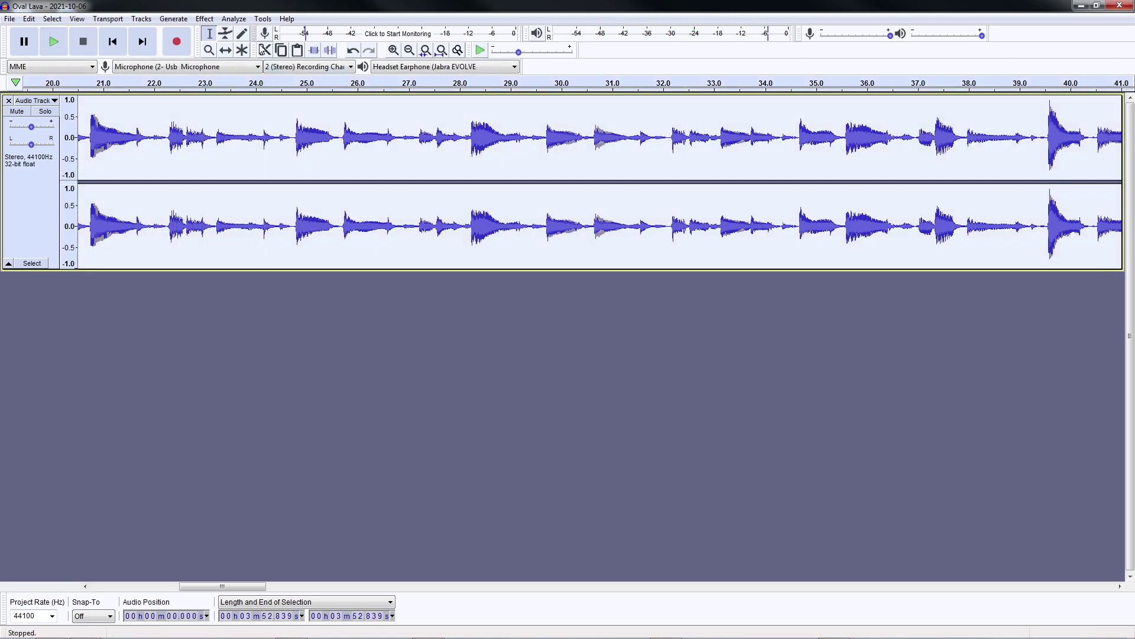
left_click(204, 18)
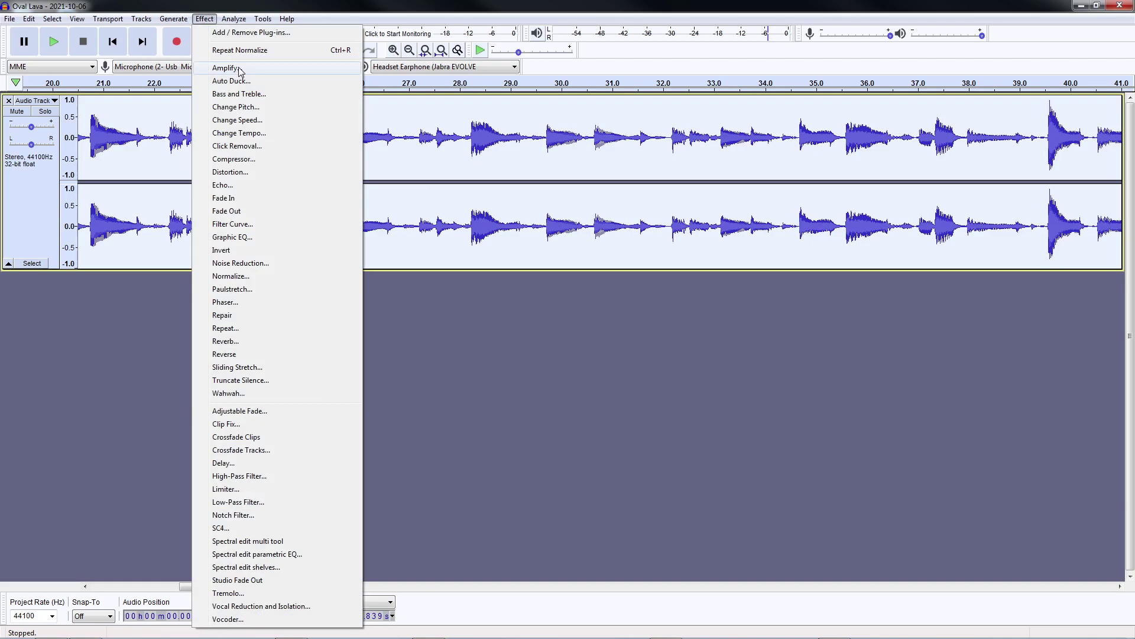
left_click(239, 68)
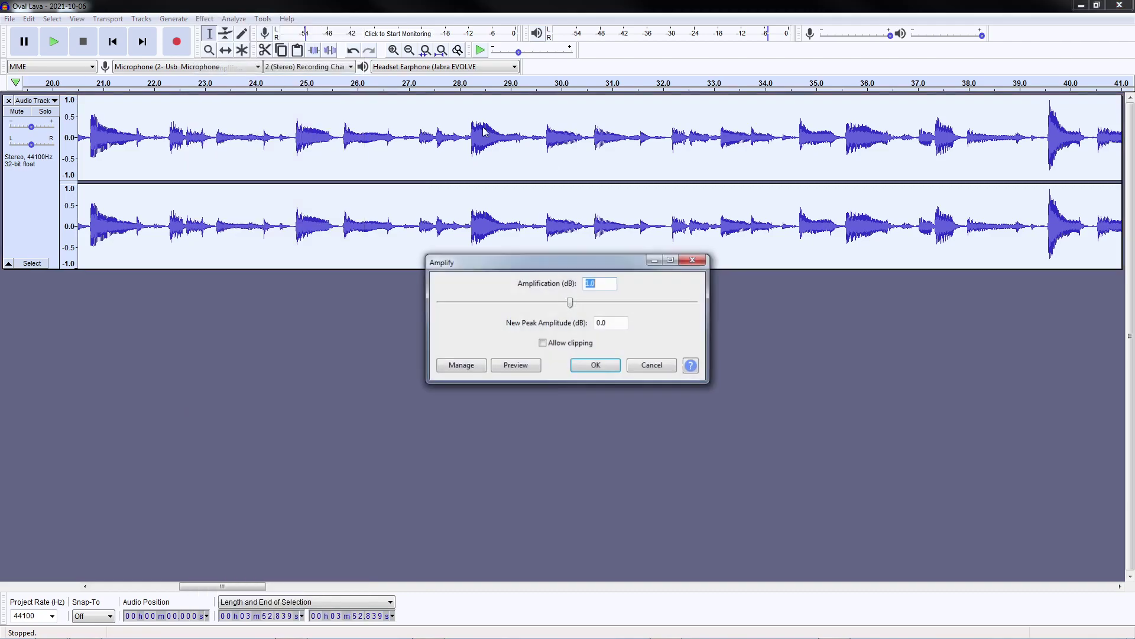
left_click(596, 366)
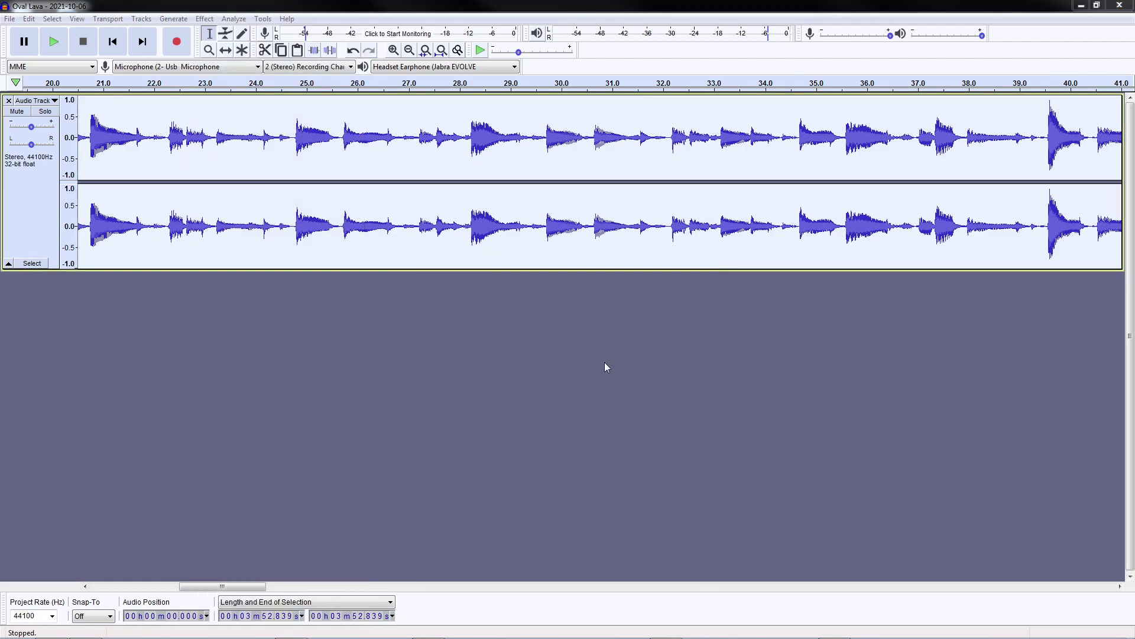
Play the amplified track from the beginning.
left_click(186, 159)
key("shift+Home")
key("Home")
key("space")
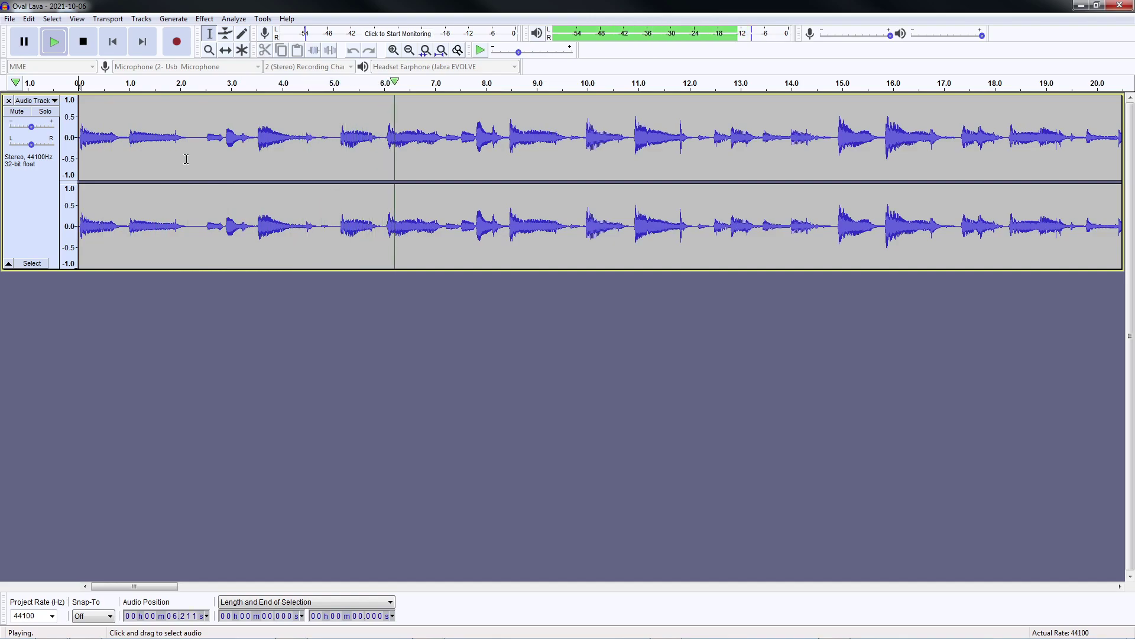
key("space")
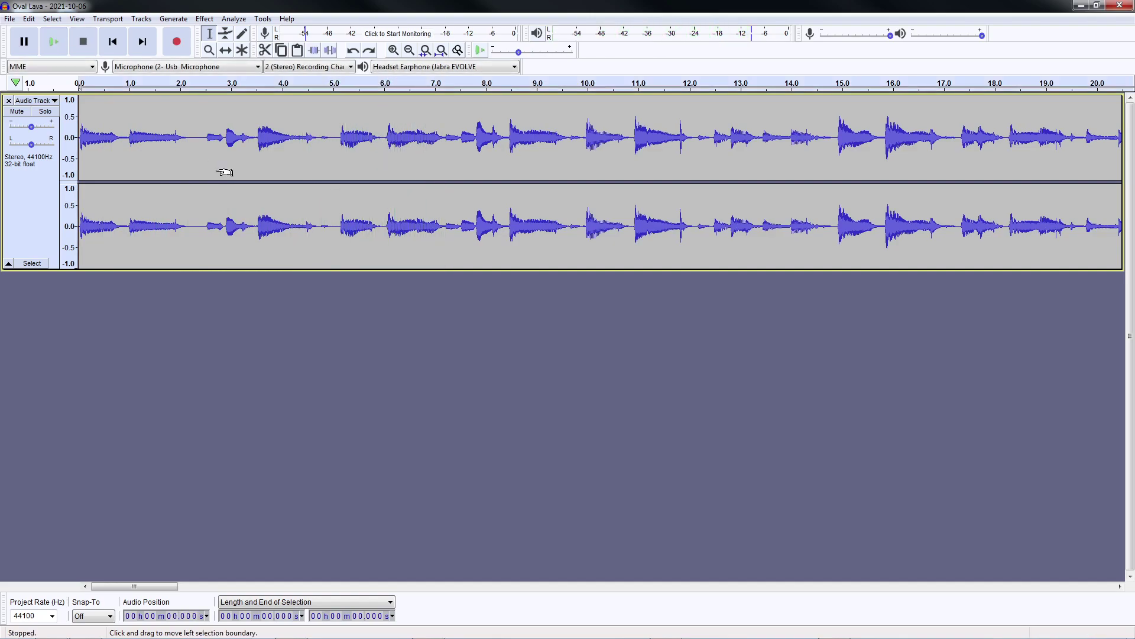
key("ctrl+a")
left_click(231, 143, "shift")
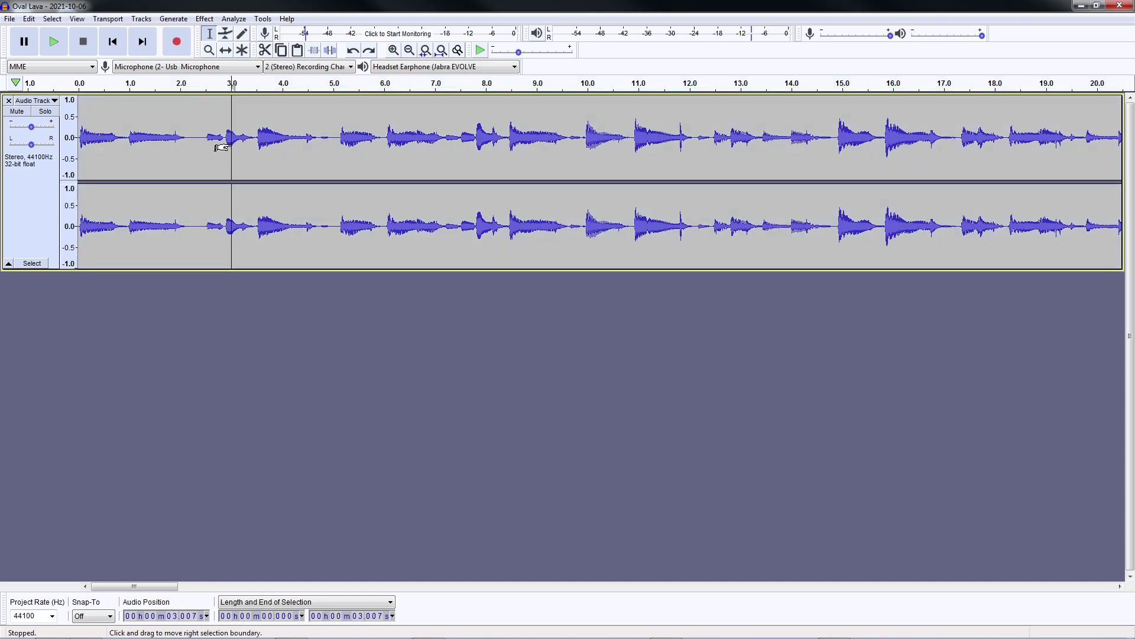
key("Home")
key("space")
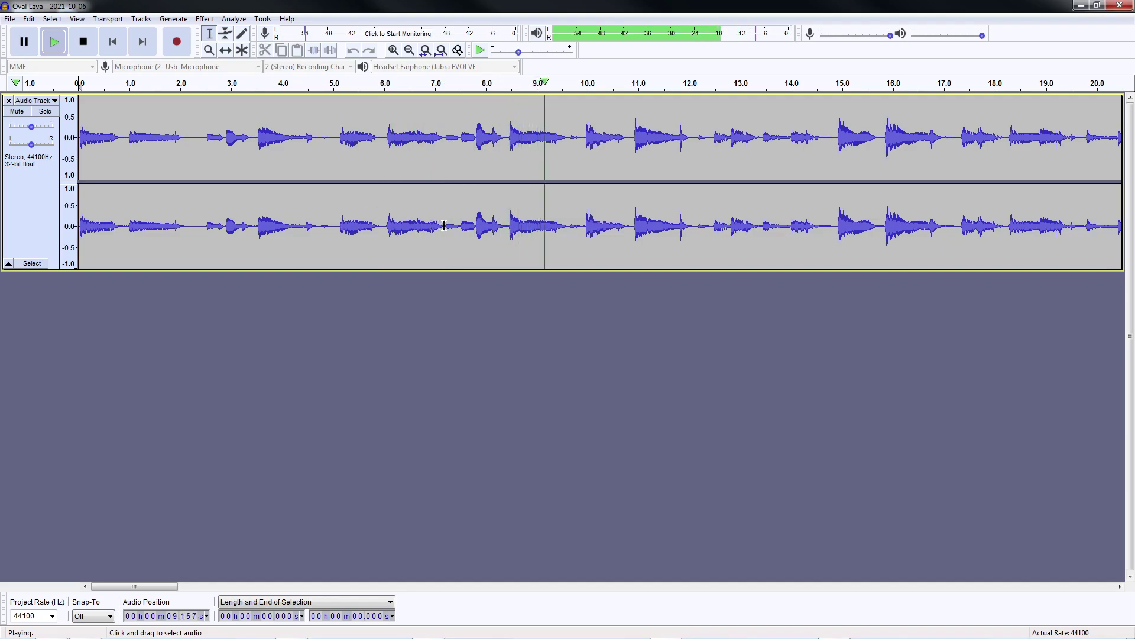
key("space")
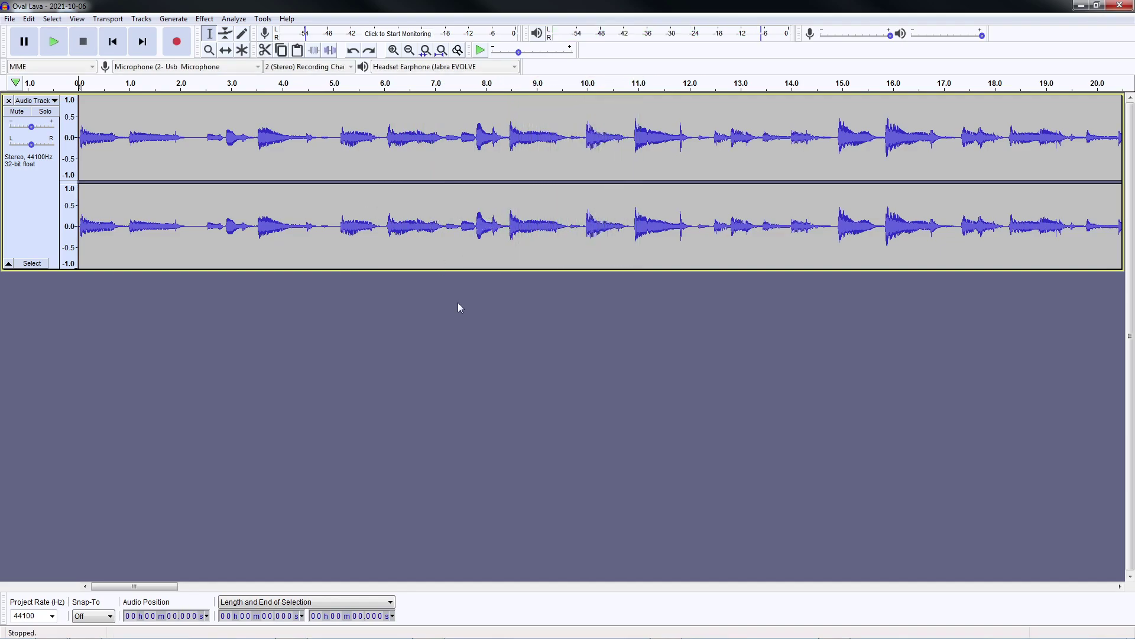